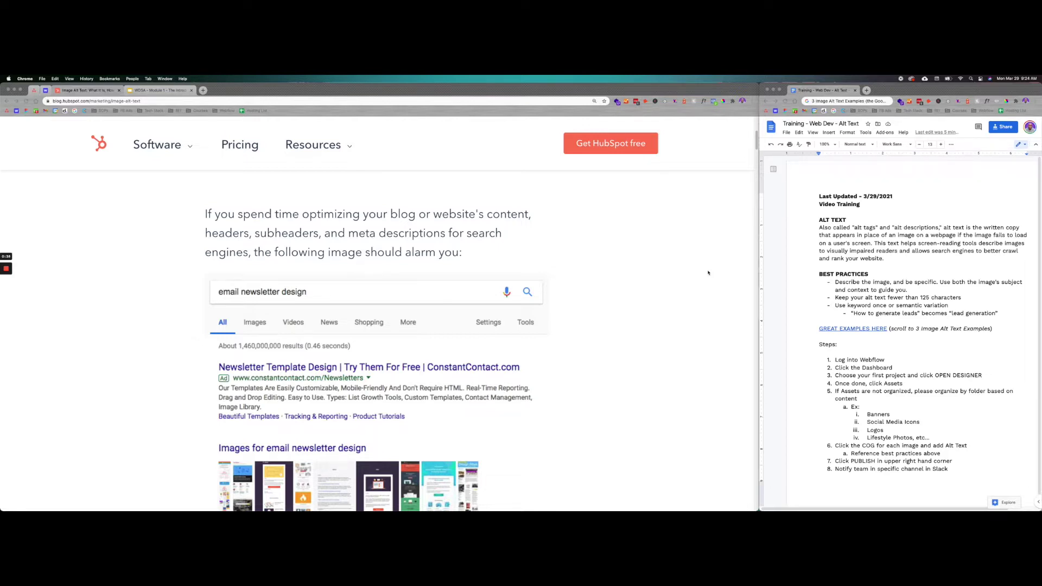
Scroll to the image alt text examples and close the technical SEO audit download popup
scroll(483, 347, down, 15)
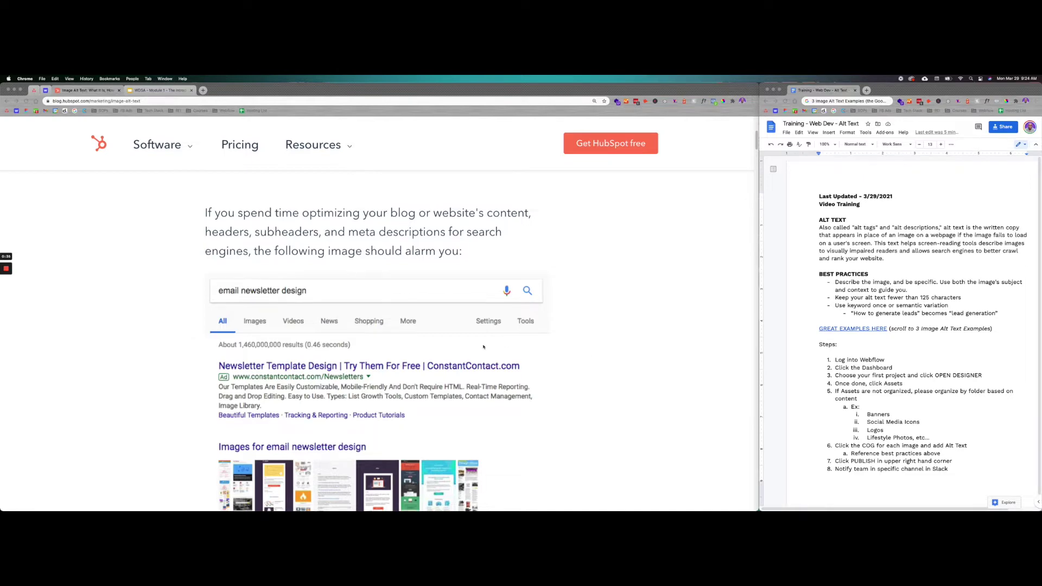
scroll(485, 348, down, 10)
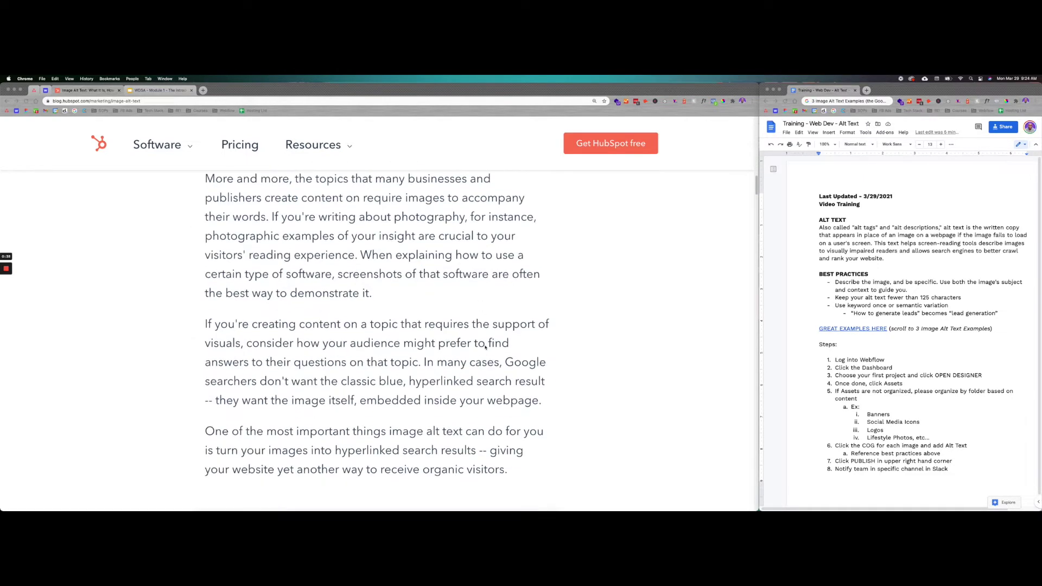
scroll(486, 348, down, 15)
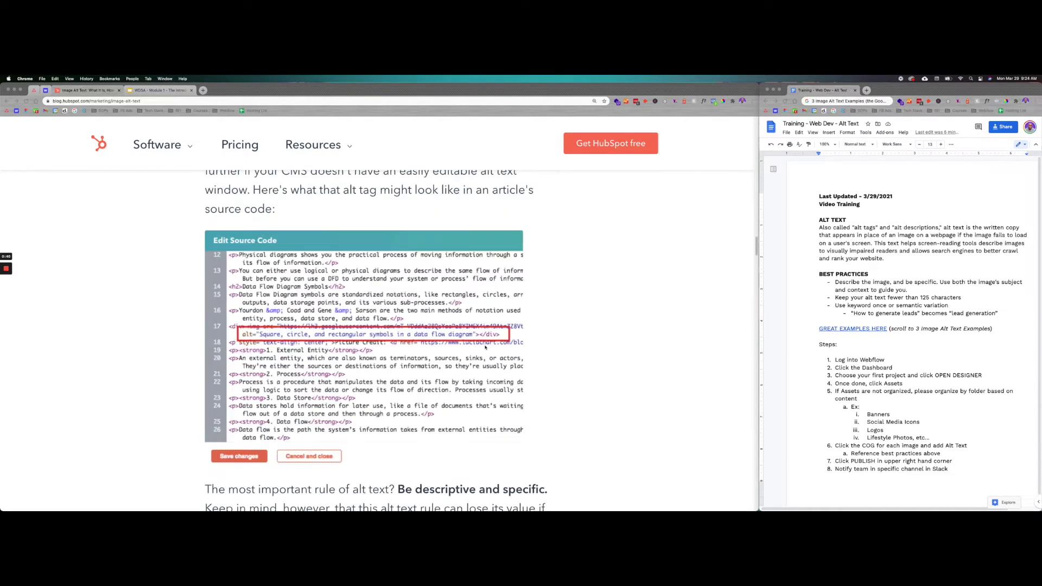
scroll(485, 347, up, 4)
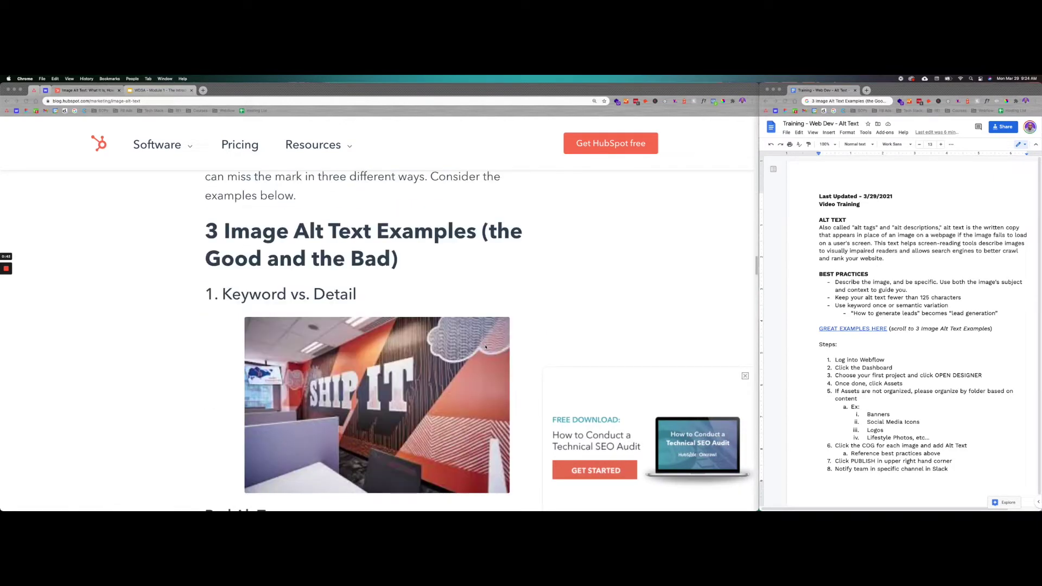
scroll(329, 279, down, 2)
scroll(329, 278, down, 1)
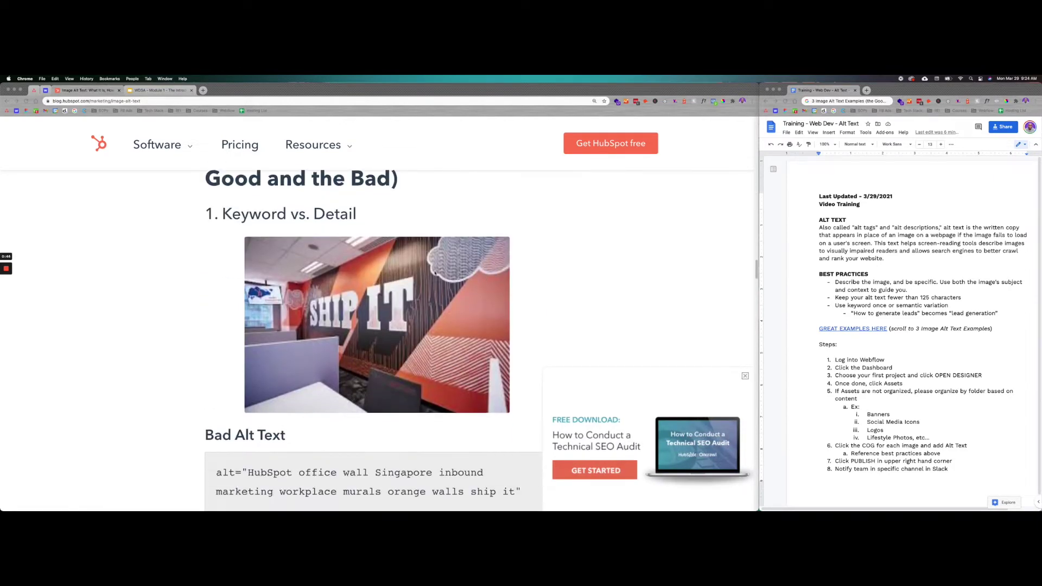
click(745, 376)
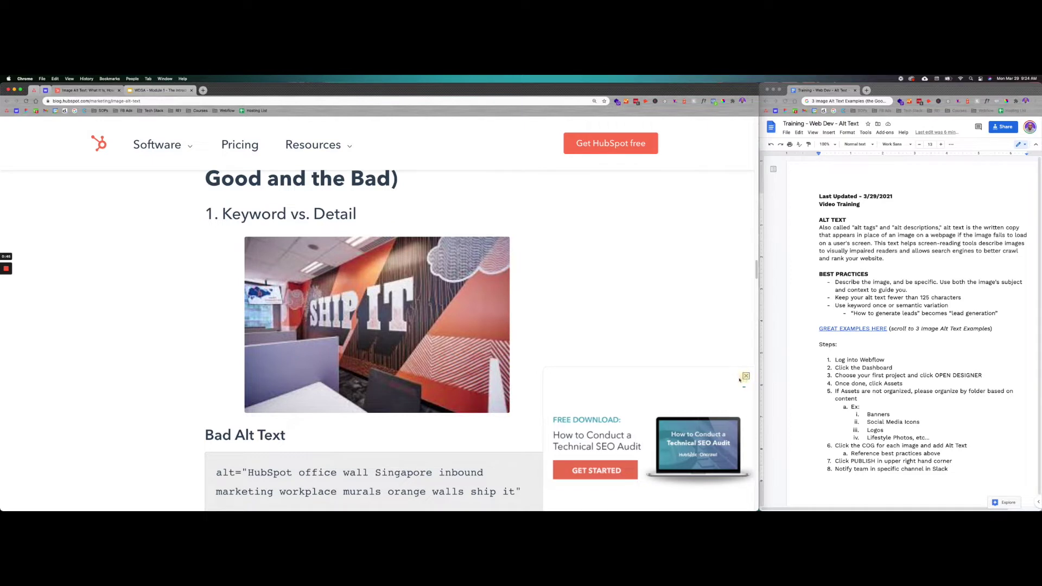
Highlight the mural's good alt text, then read on to the Fenway Park example
scroll(313, 396, down, 2)
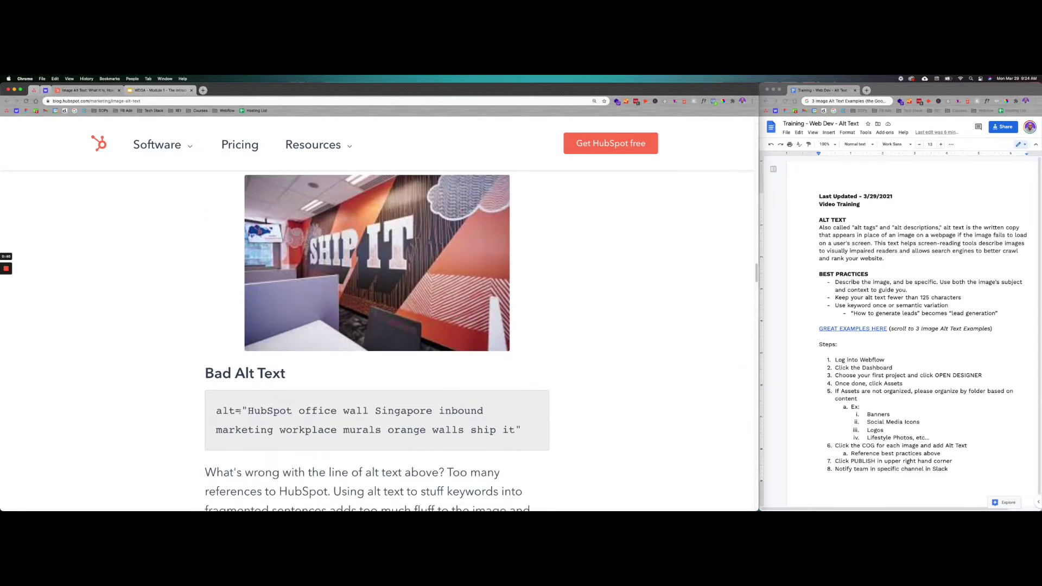
scroll(448, 429, down, 7)
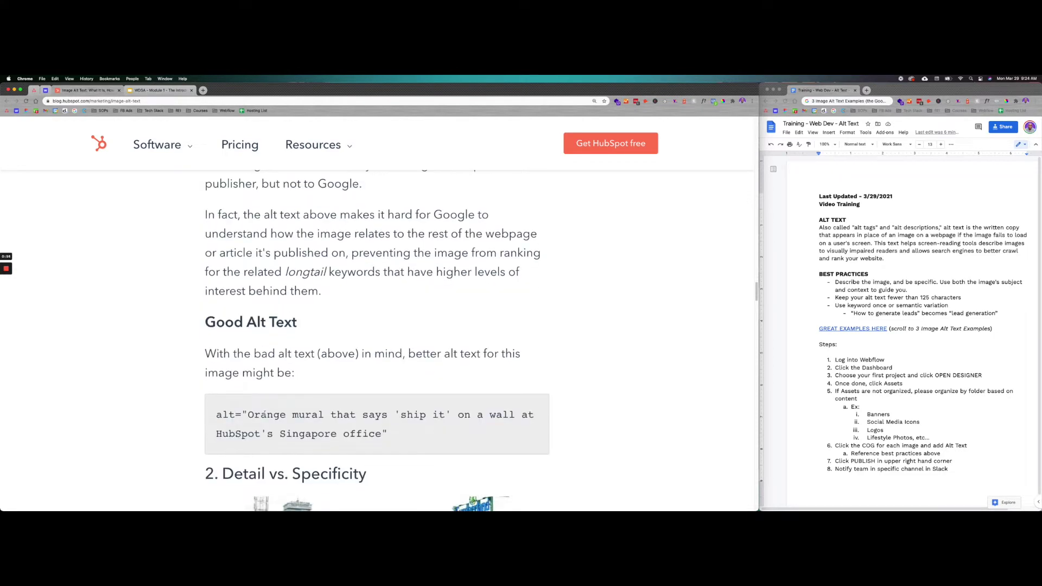
drag(253, 415, 381, 437)
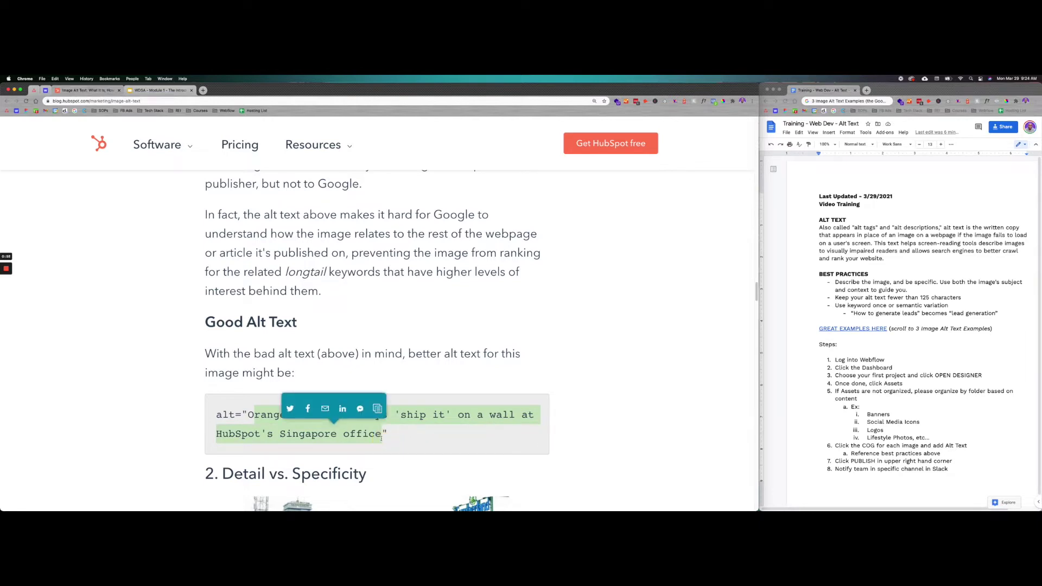
click(587, 406)
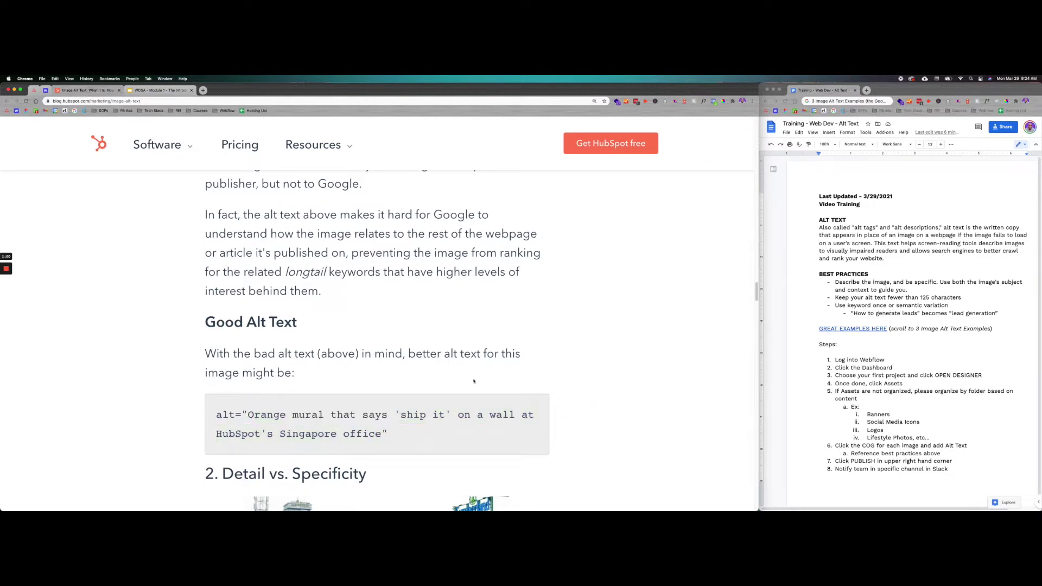
scroll(403, 372, down, 2)
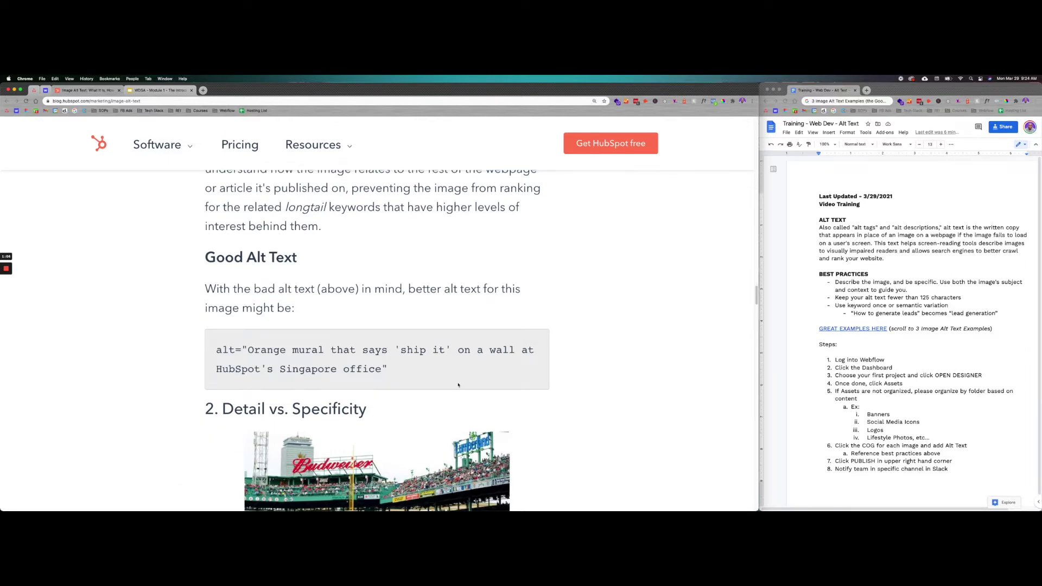
scroll(458, 385, down, 10)
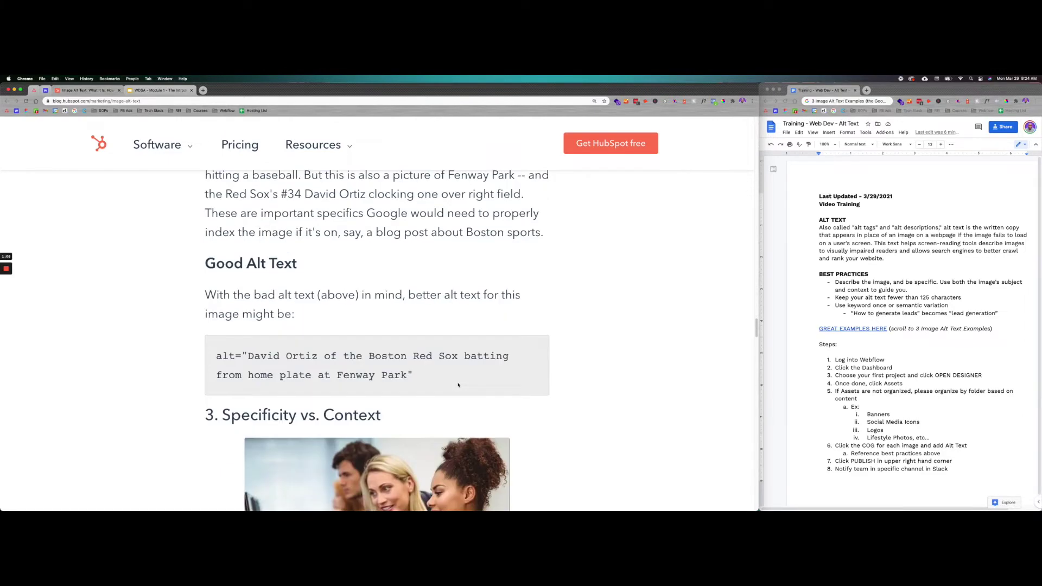
Highlight the business school photo's bad alt text, then scroll to its good alt text example
scroll(457, 385, down, 1)
scroll(335, 335, down, 5)
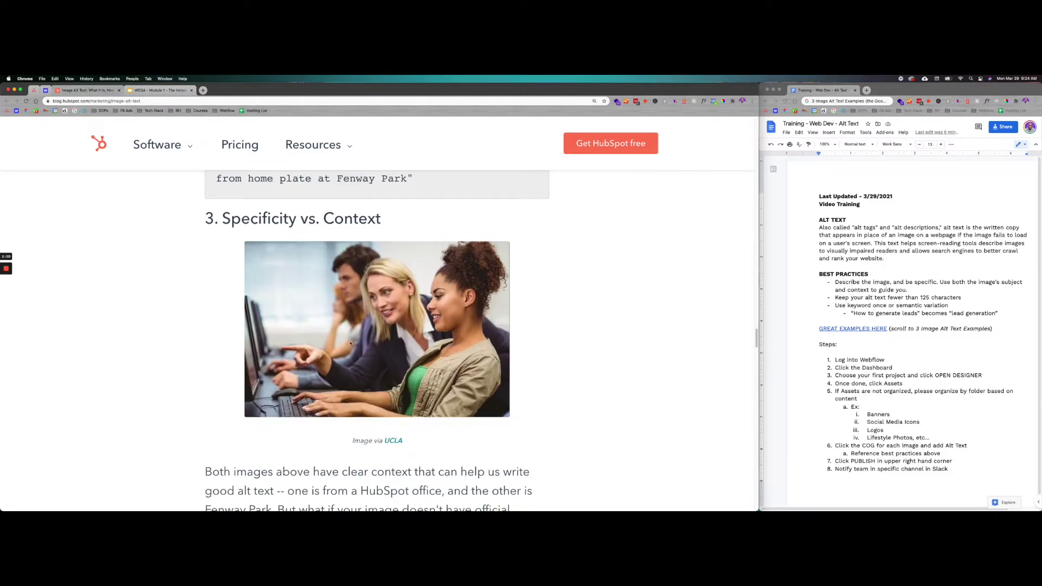
scroll(350, 343, down, 10)
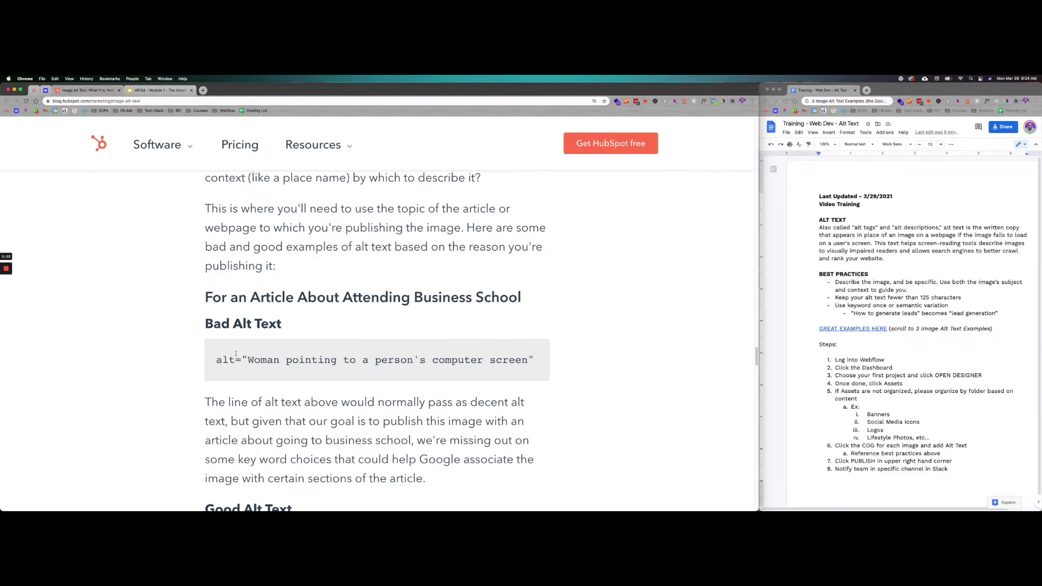
drag(246, 359, 531, 361)
click(560, 376)
scroll(521, 391, down, 8)
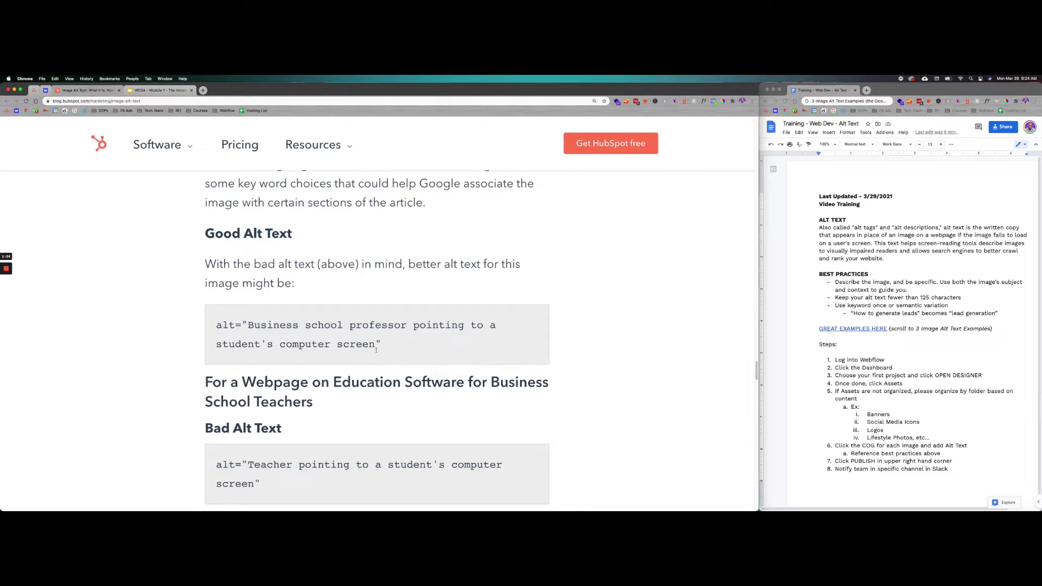
scroll(380, 369, down, 5)
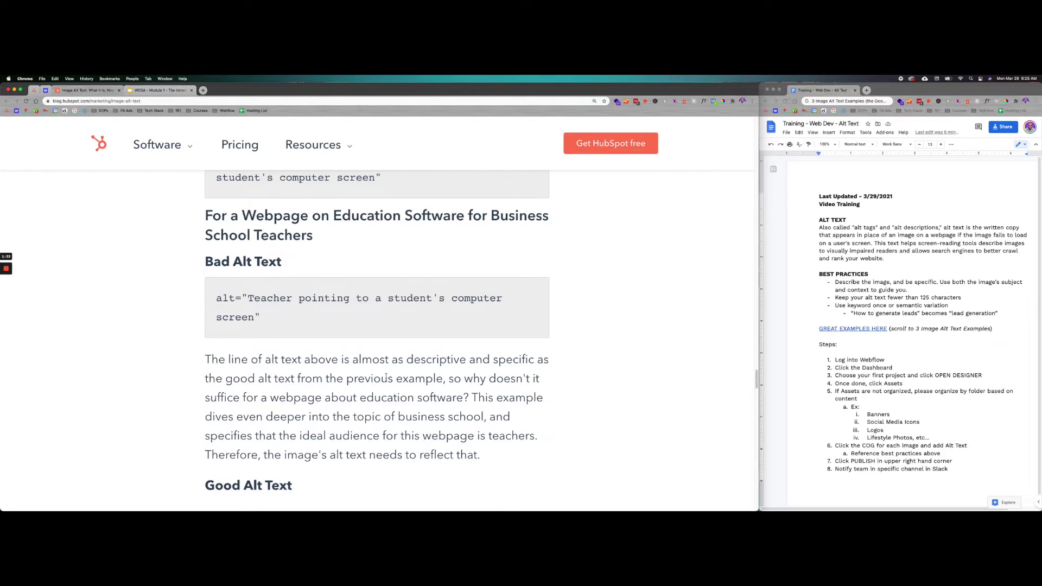
scroll(386, 379, up, 20)
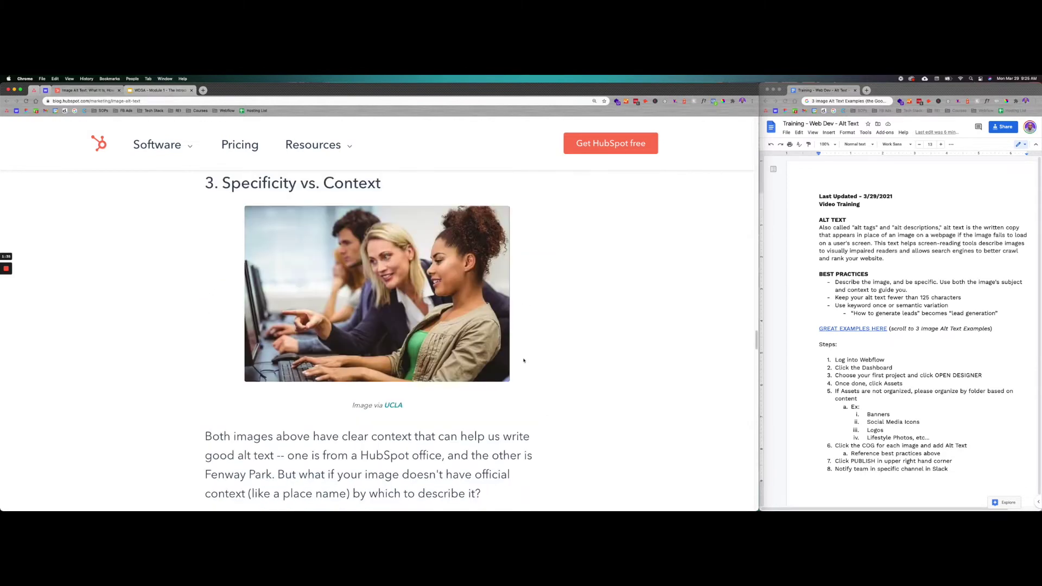
scroll(539, 389, down, 15)
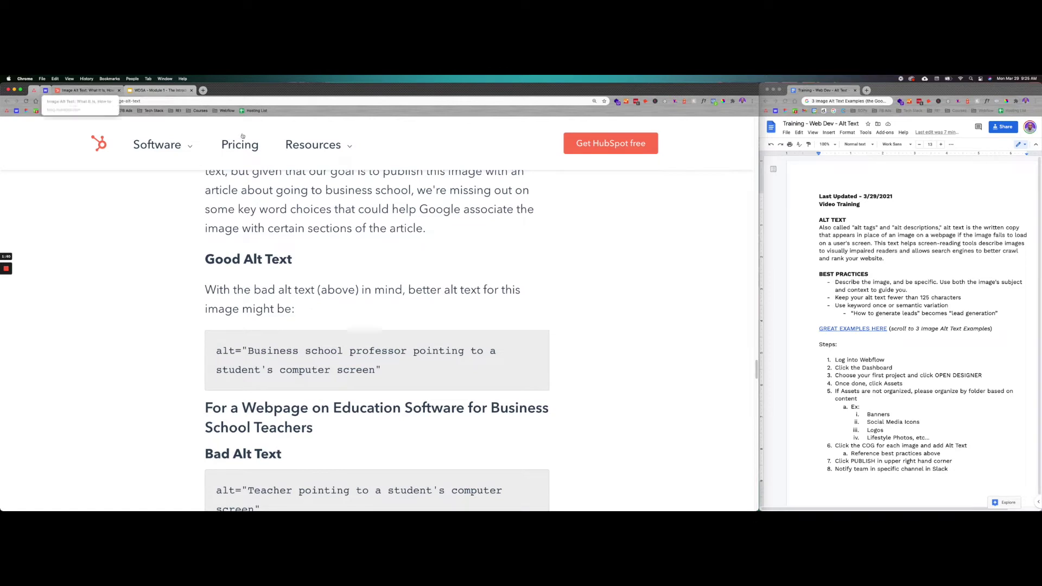
Review the Google Docs alt text training steps, then bring up the Webflow dashboard
click(859, 273)
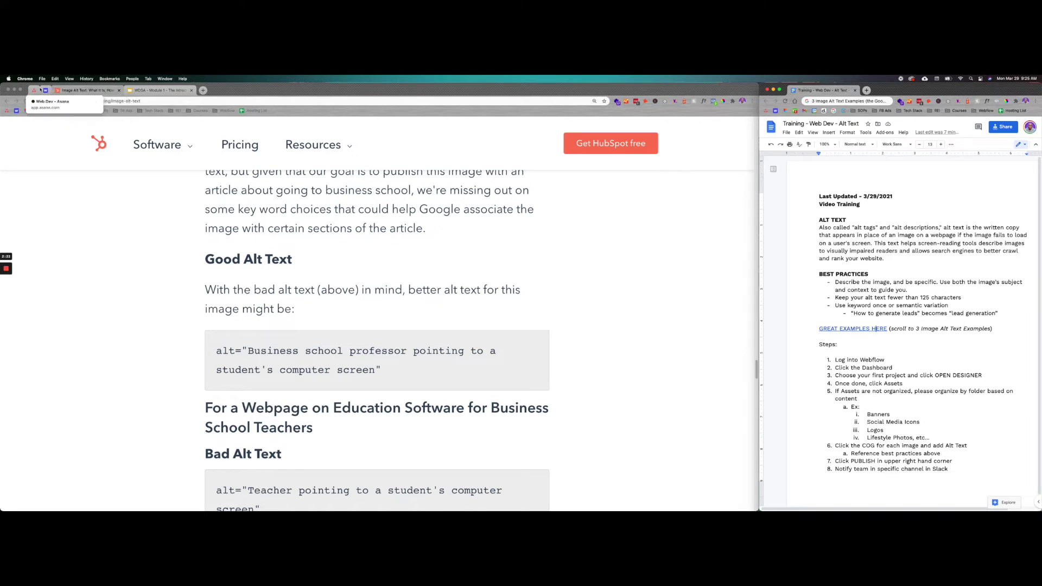
click(46, 91)
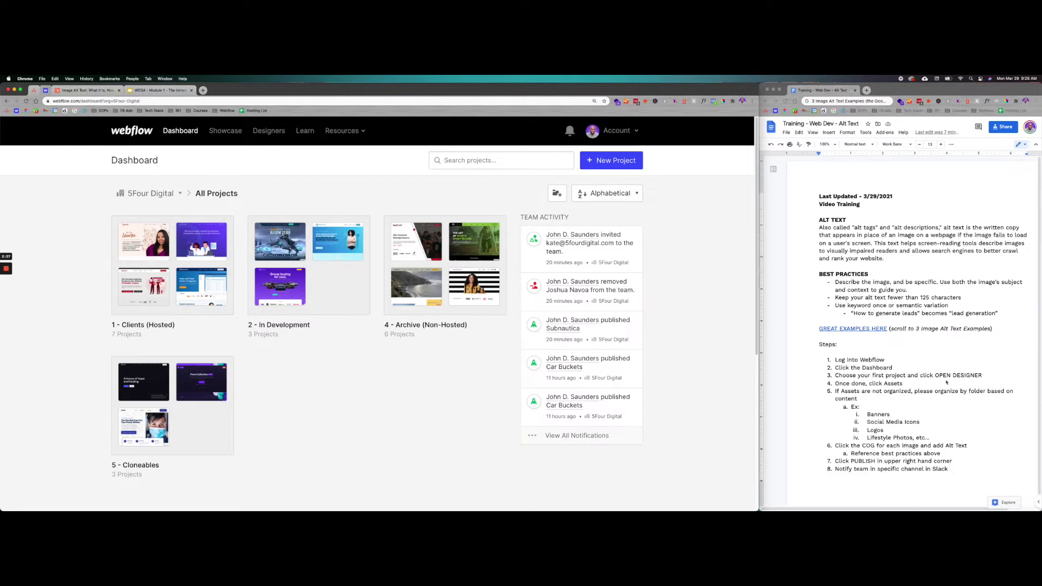
Open Rippleshot from the 1 - Clients (Hosted) folder in the Designer and show its assets
click(179, 261)
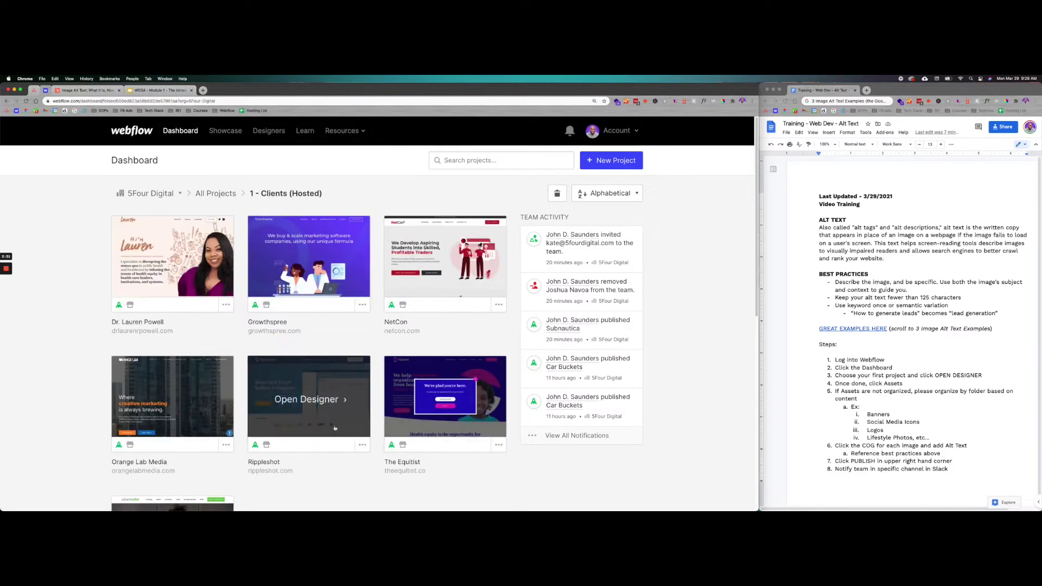
click(317, 393)
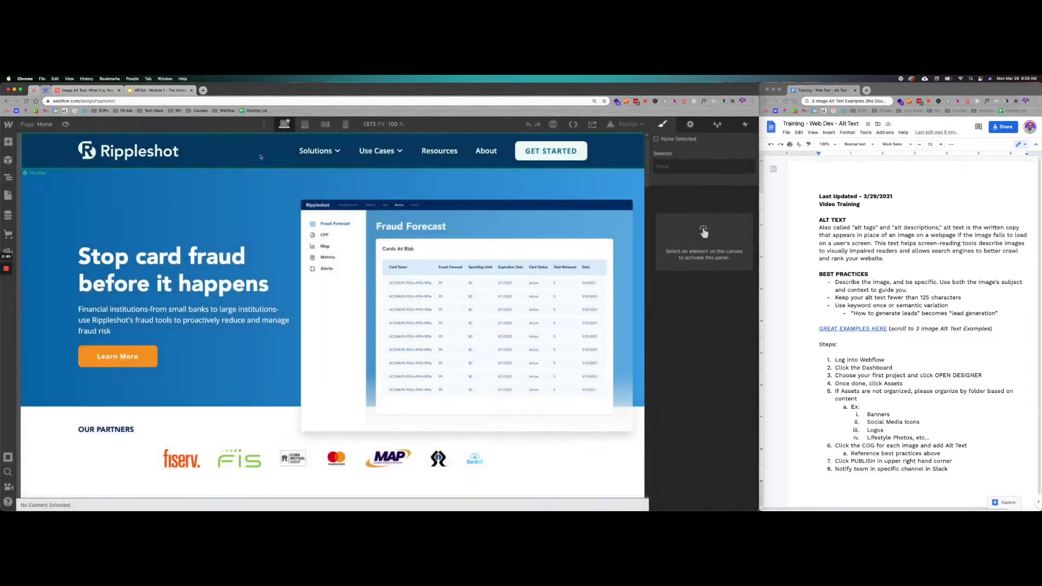
click(8, 251)
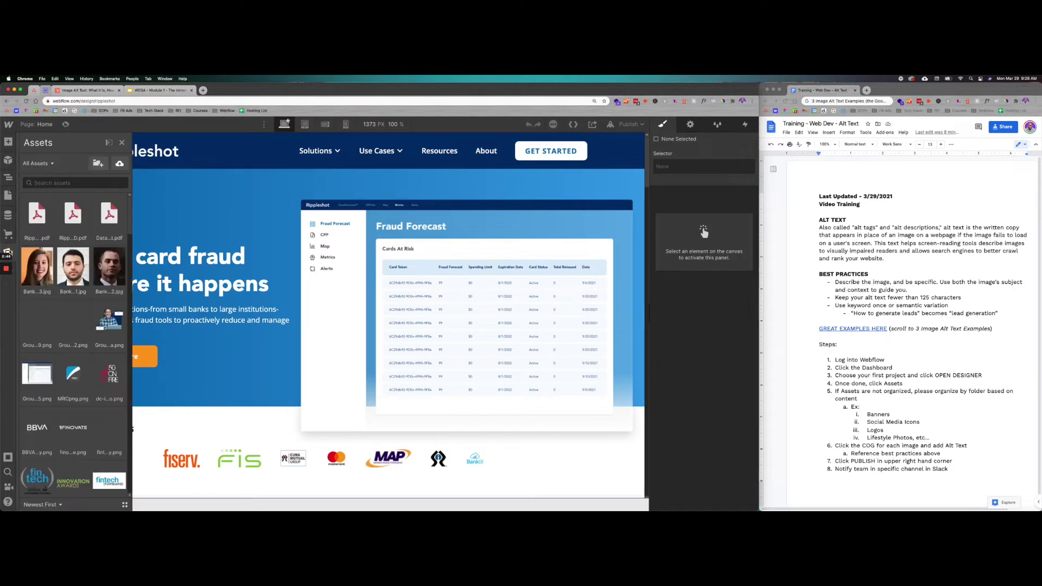
Expand the Assets panel into the full All Assets view of 137 files
scroll(67, 329, down, 10)
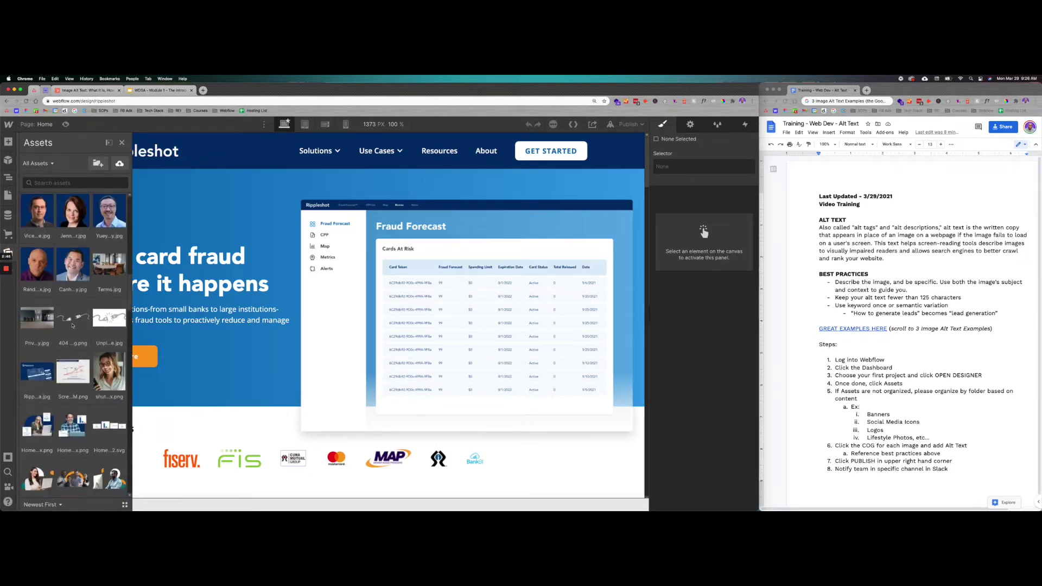
scroll(74, 324, down, 10)
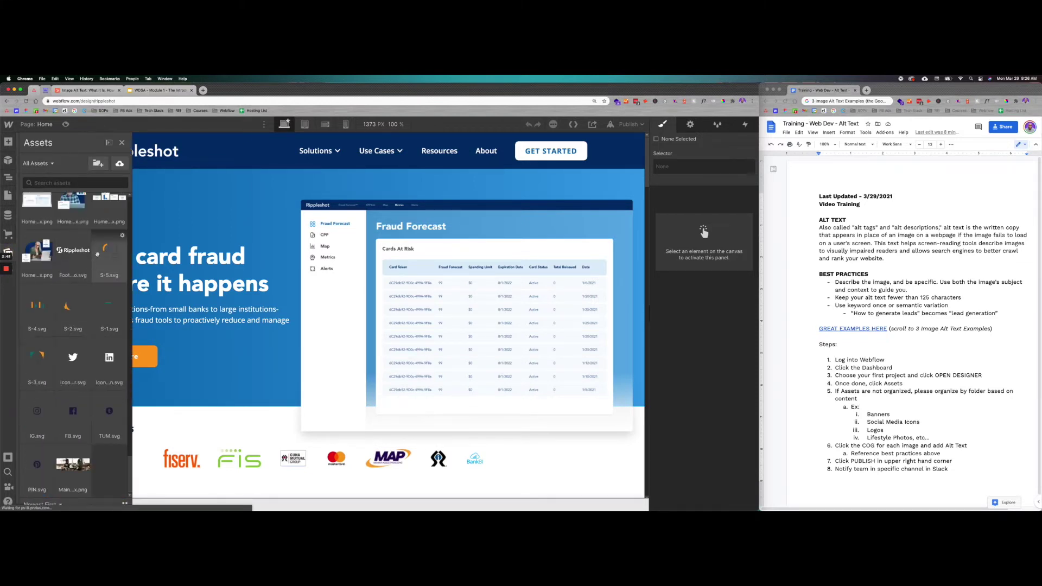
click(108, 142)
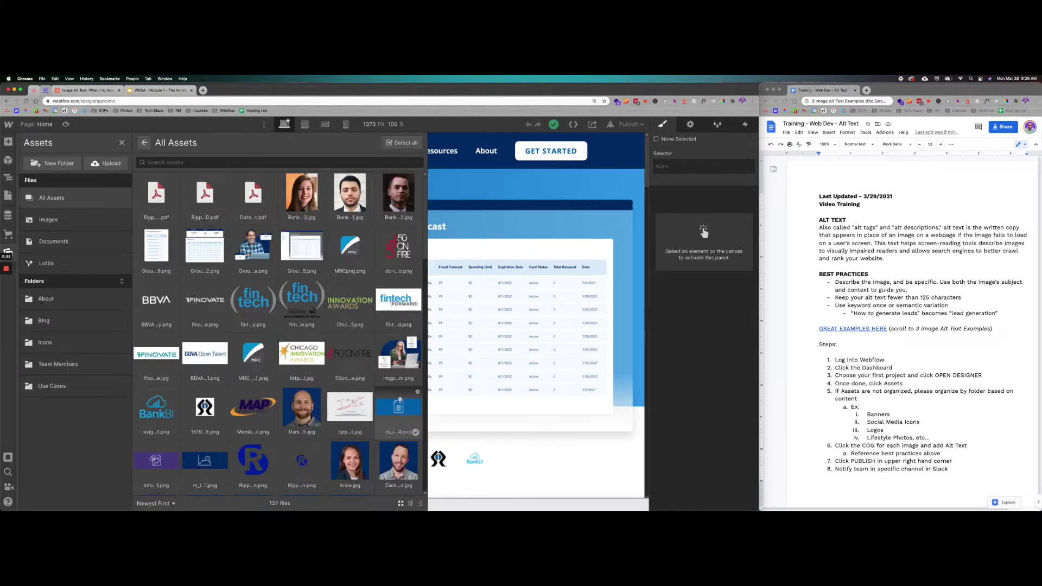
scroll(400, 401, down, 3)
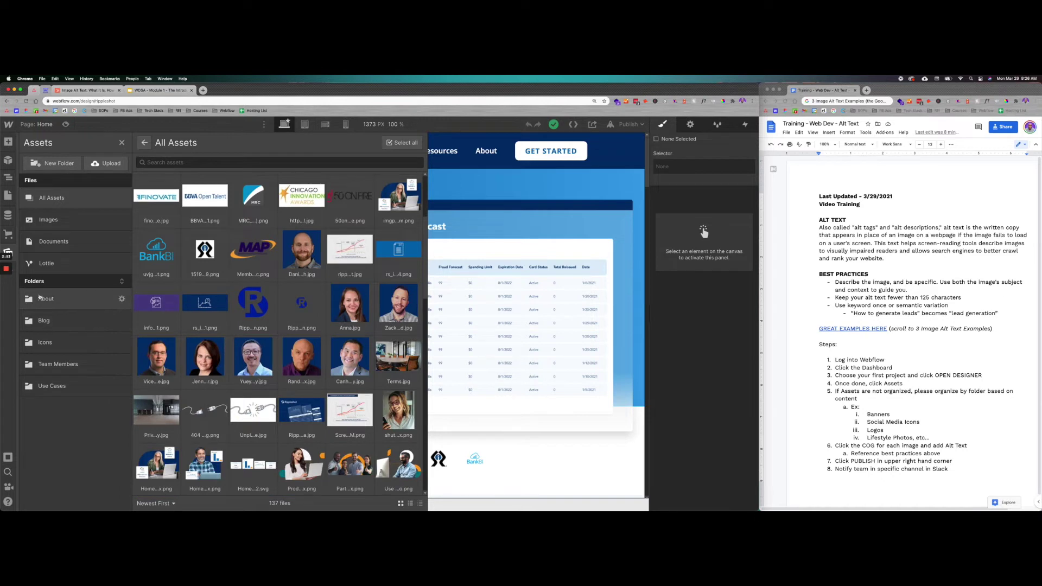
Mark the doc's folder-organizing step, then browse About, Blog, Icons, Team Members and Use Cases folders
triple_click(874, 393)
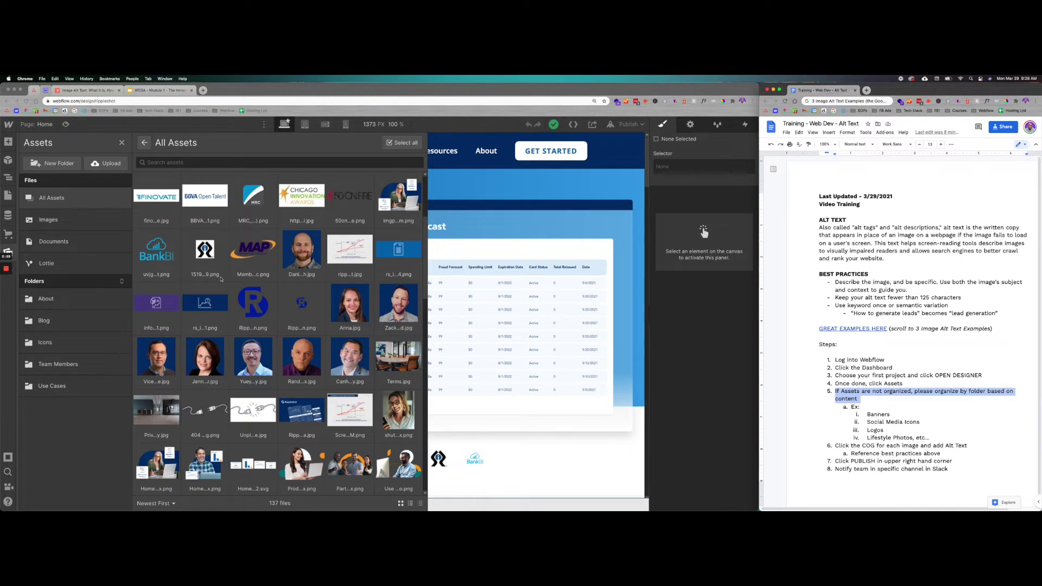
click(68, 298)
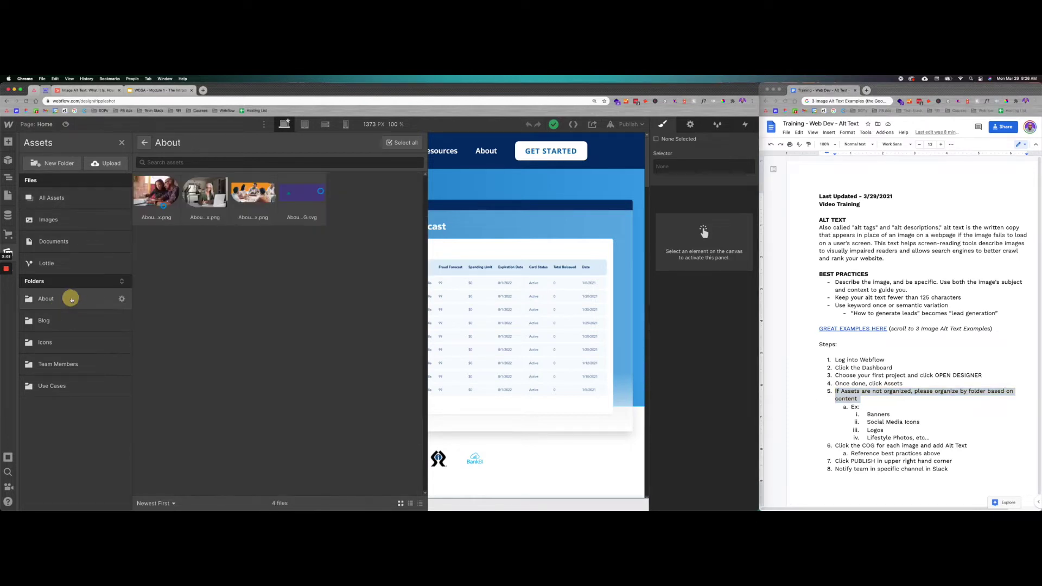
click(68, 321)
click(67, 341)
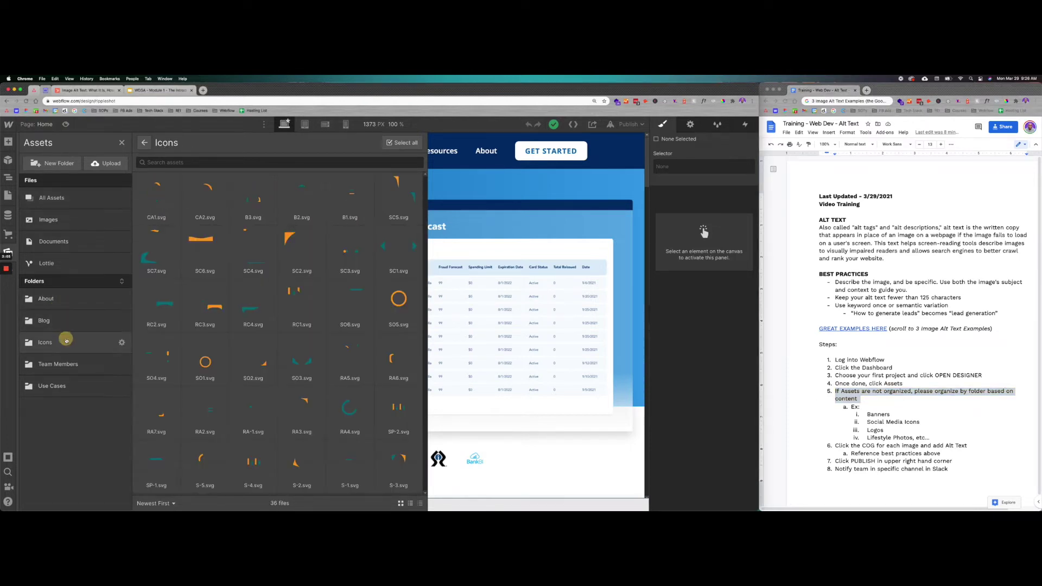
click(64, 366)
click(69, 387)
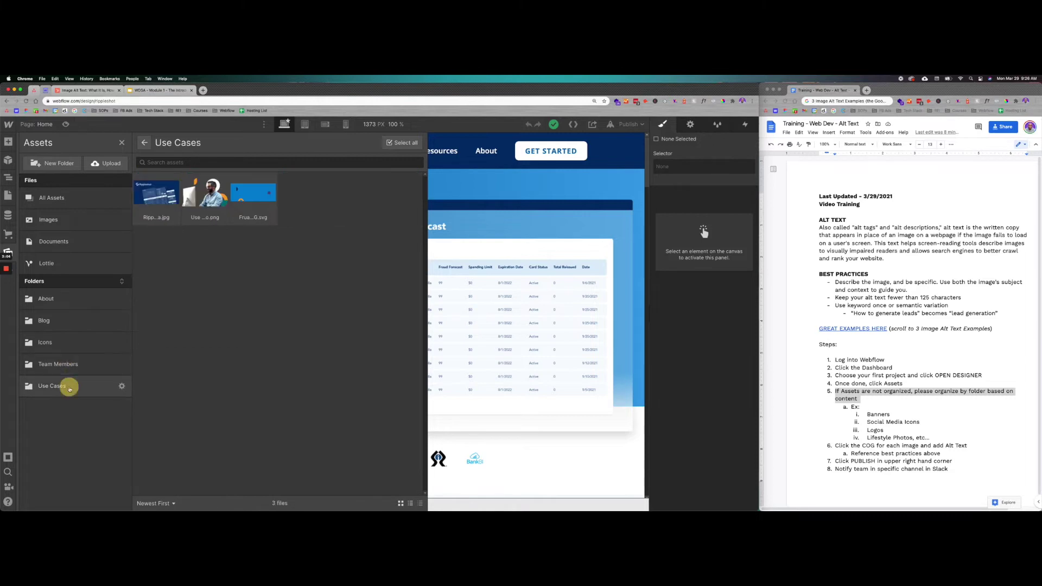
click(66, 302)
Cycle through the asset folders again, ending on About's four files beside the training doc
click(75, 321)
click(75, 341)
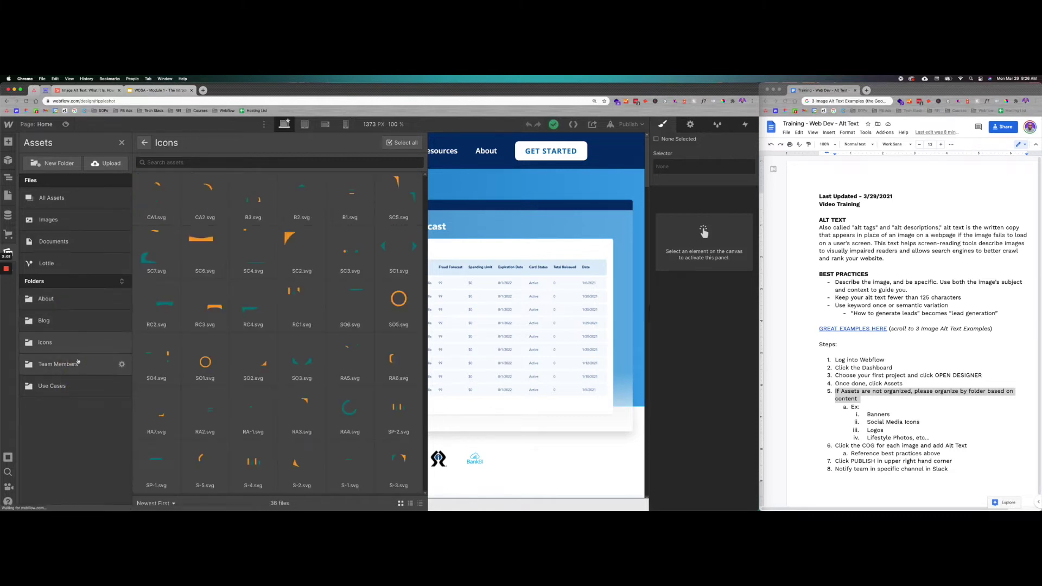
click(77, 361)
click(81, 386)
click(78, 297)
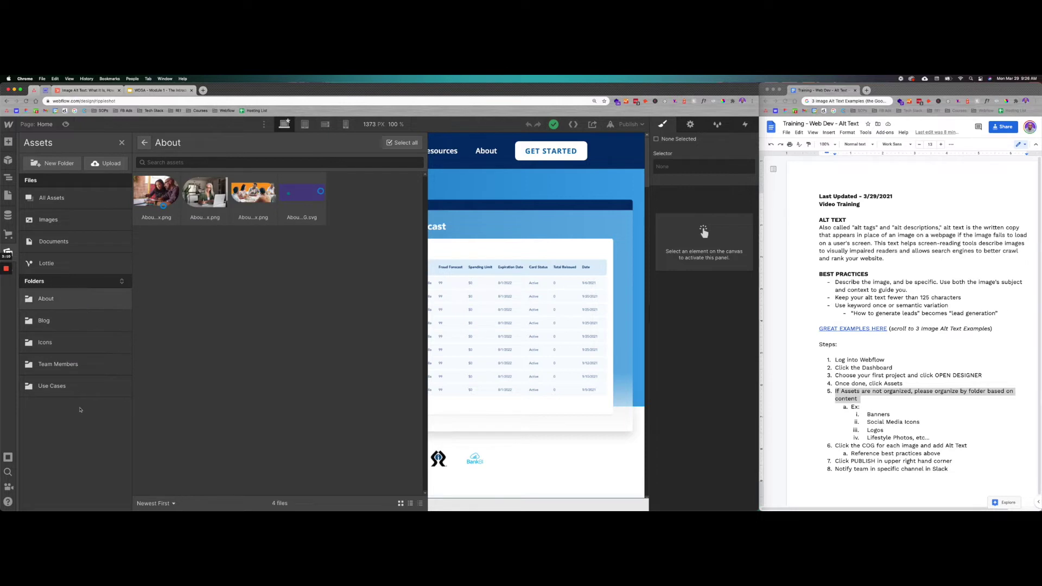
click(873, 392)
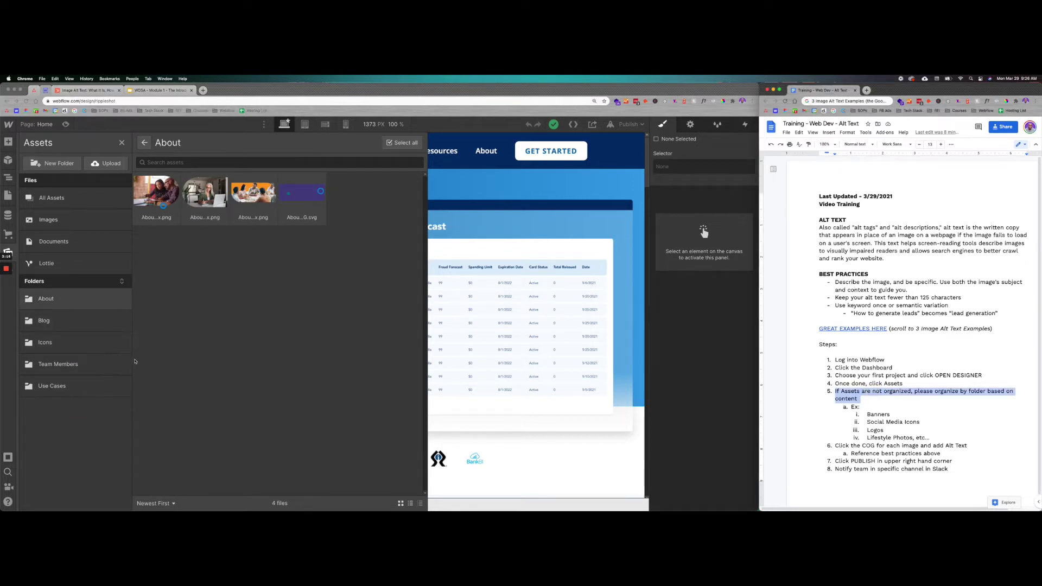
Show all 137 project assets and open the Main Section image's details
click(43, 195)
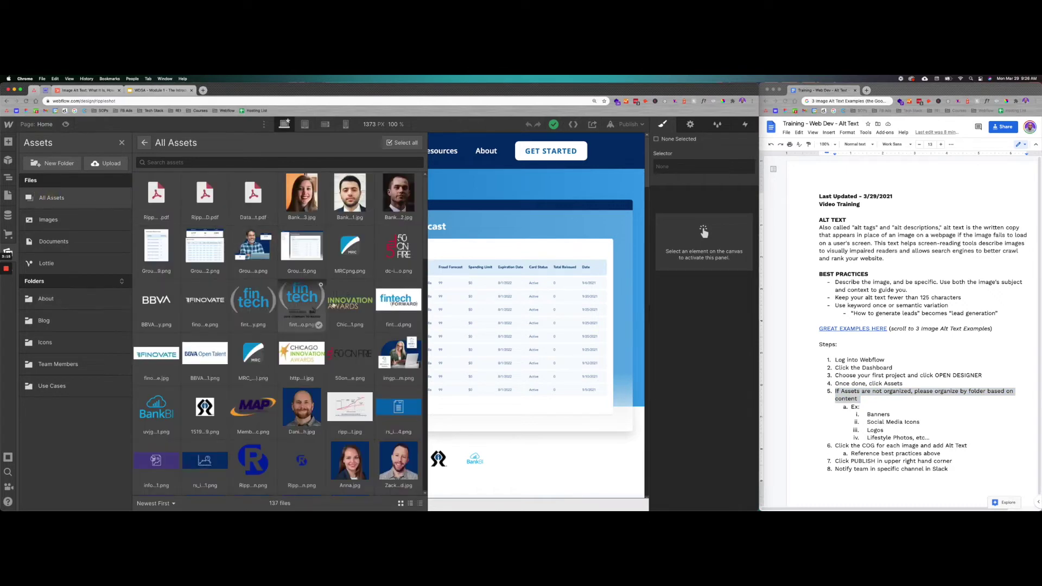
scroll(343, 316, down, 10)
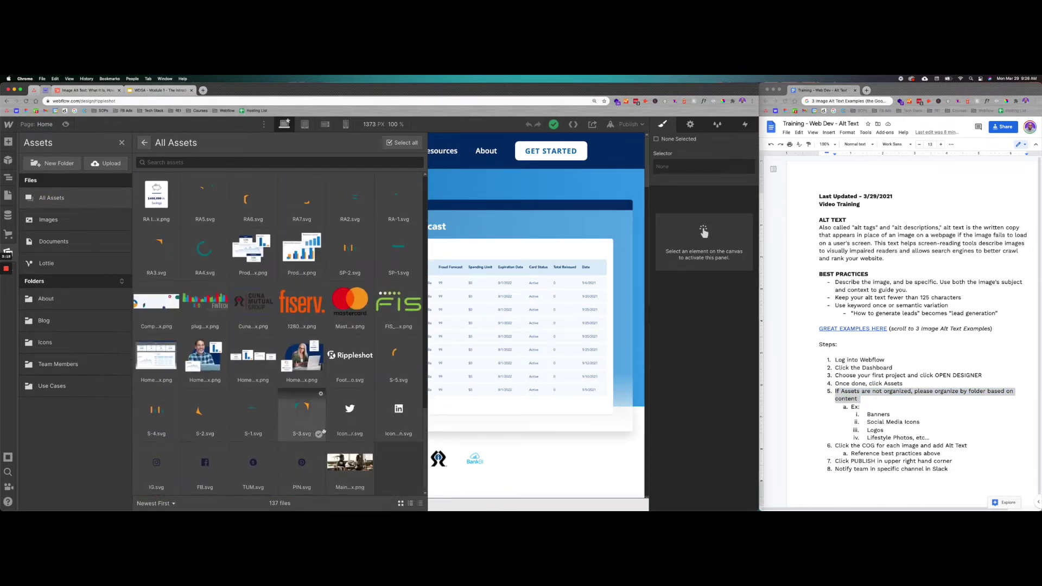
mouse_move(350, 467)
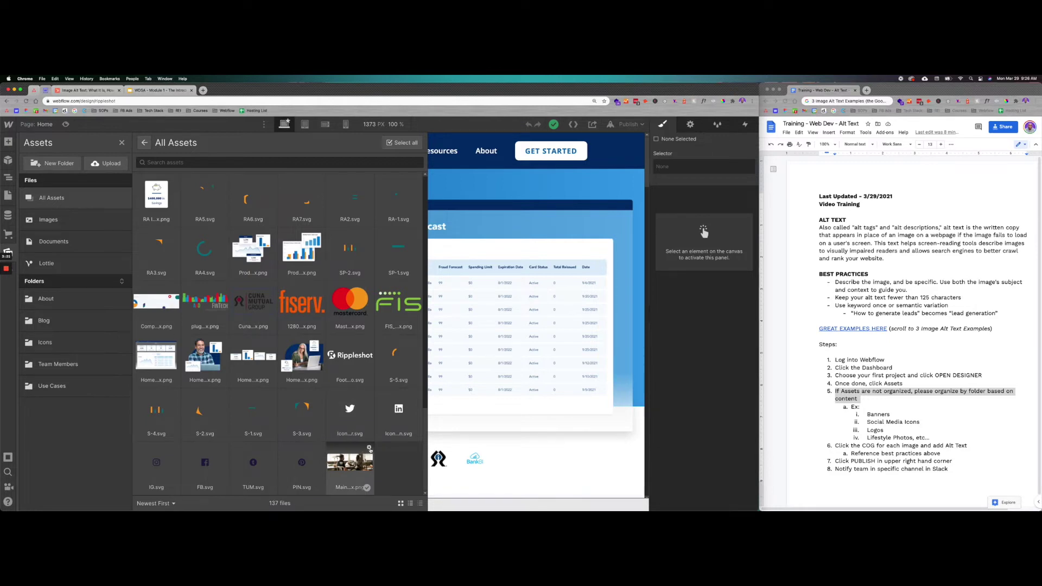
click(369, 447)
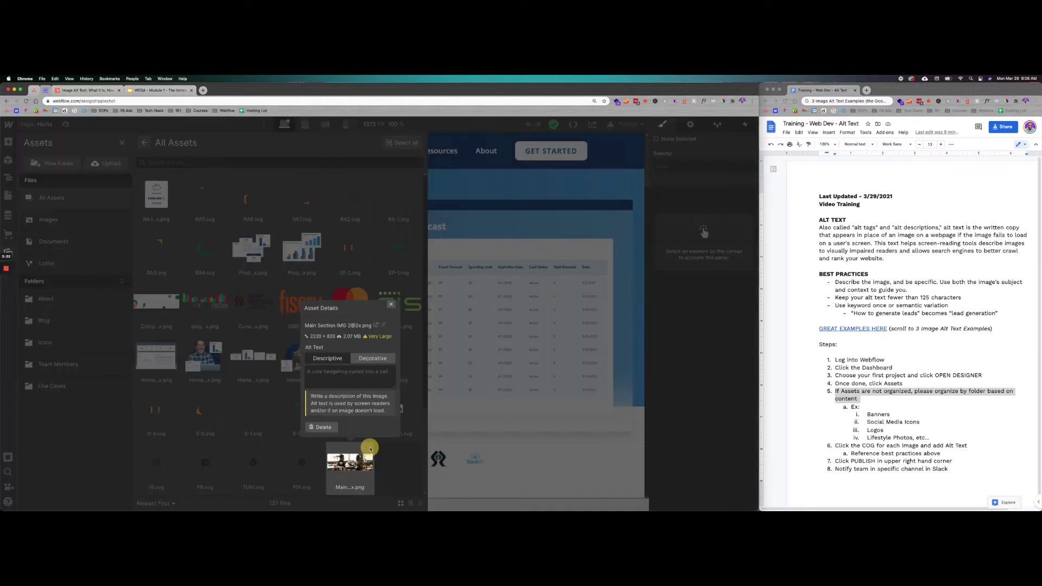
Check the Main Section image's Alt Text field against the training doc, then close it unchanged
click(329, 359)
click(337, 369)
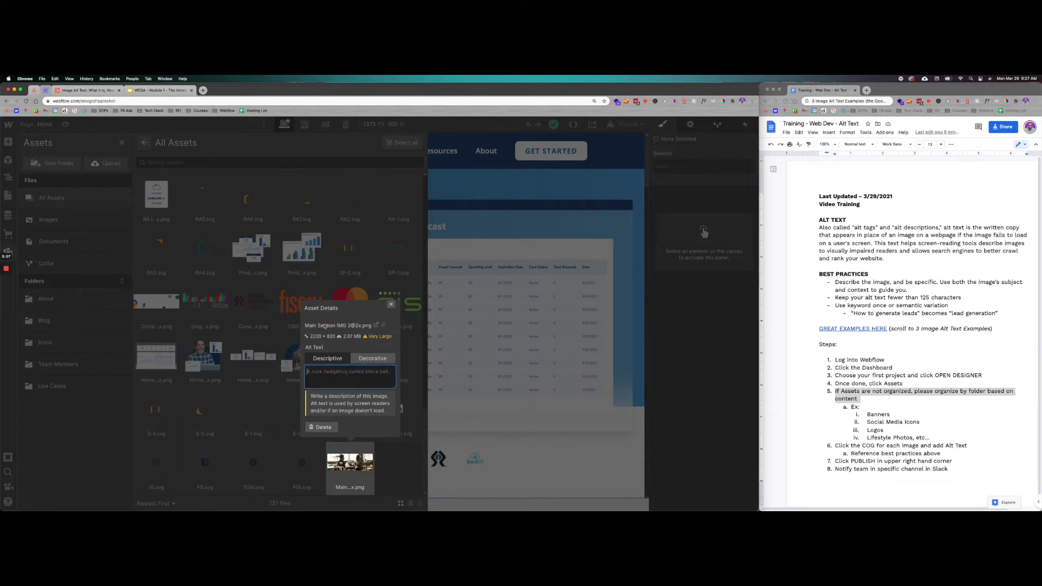
click(860, 342)
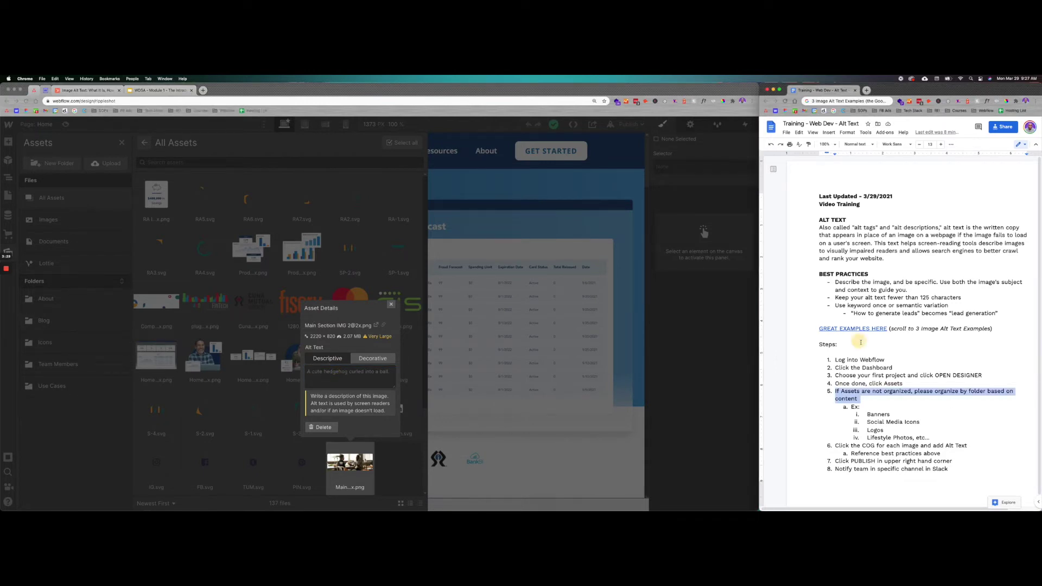
click(395, 308)
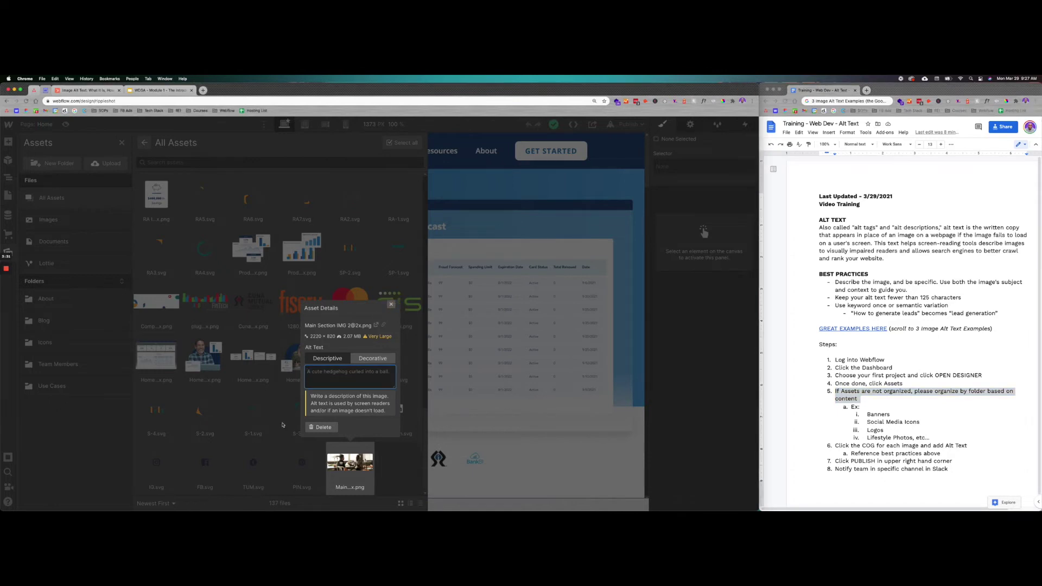
click(391, 305)
scroll(223, 346, up, 5)
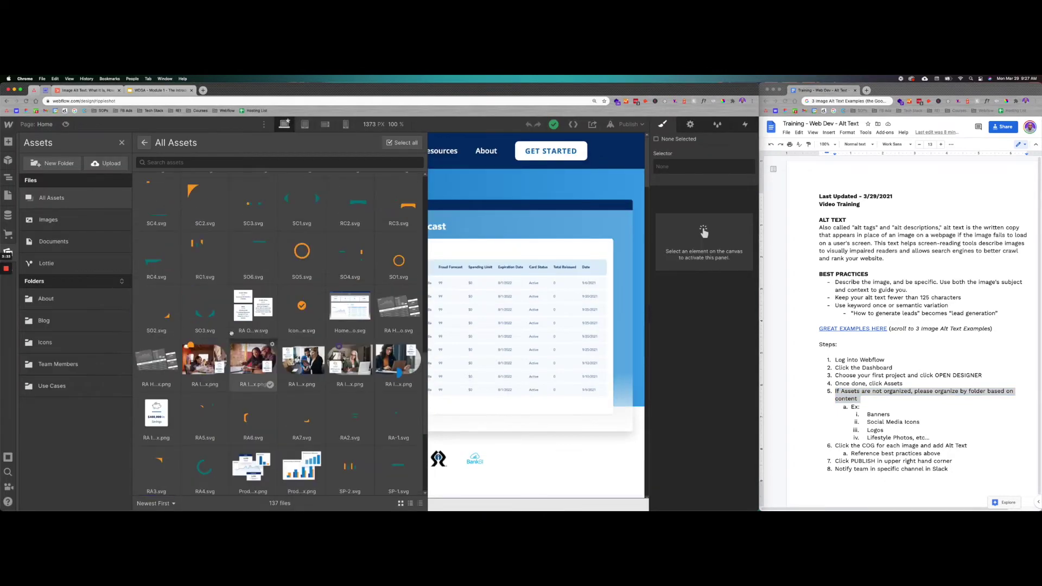
click(223, 346)
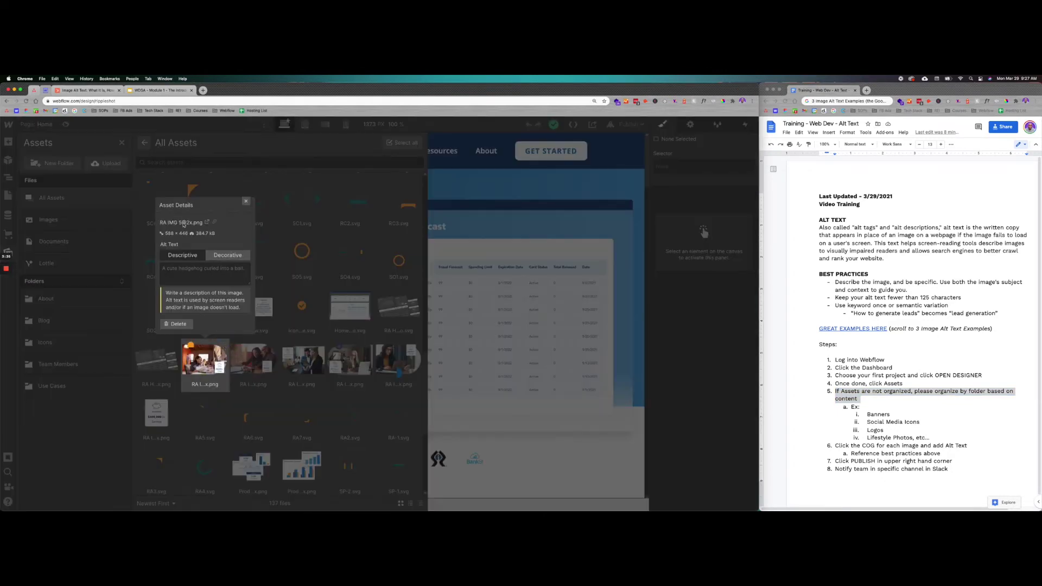
click(211, 355)
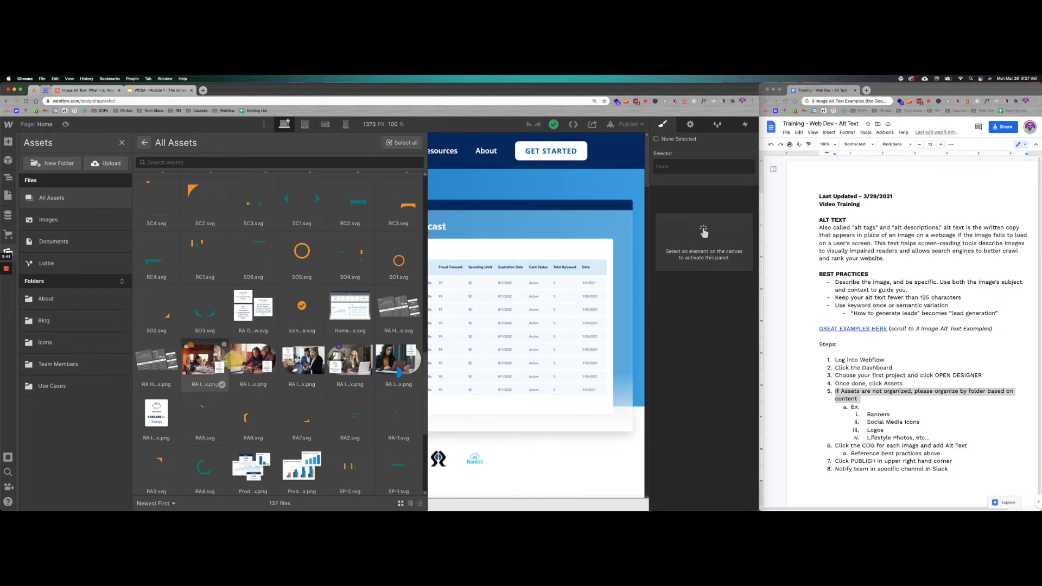
click(223, 346)
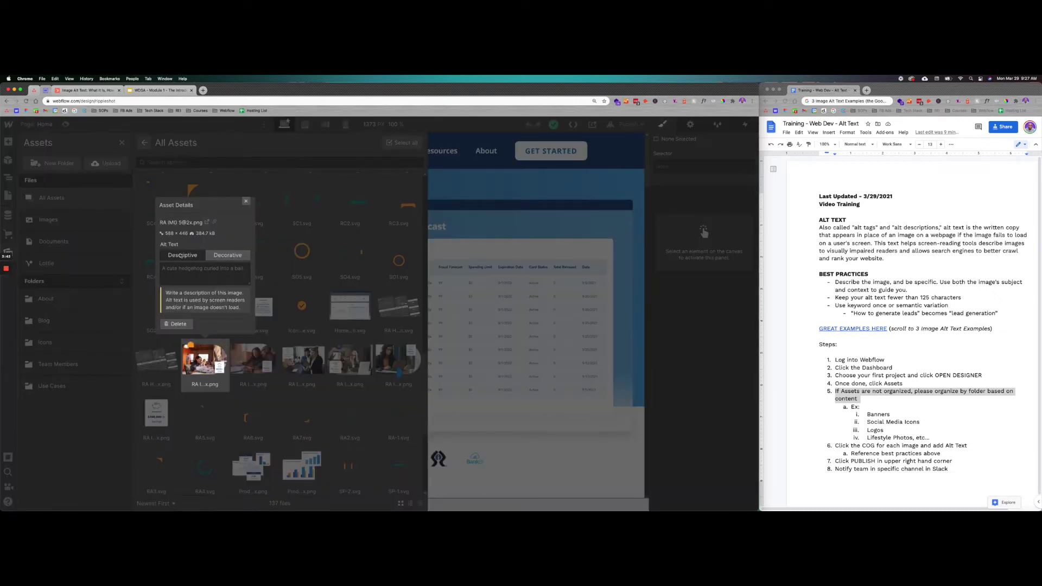
click(207, 221)
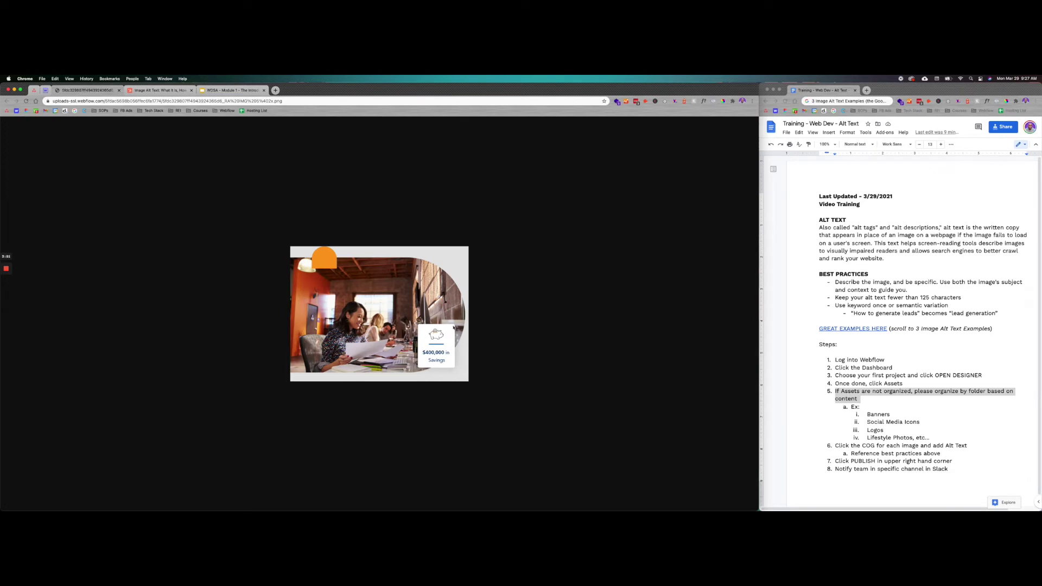
click(45, 90)
click(199, 269)
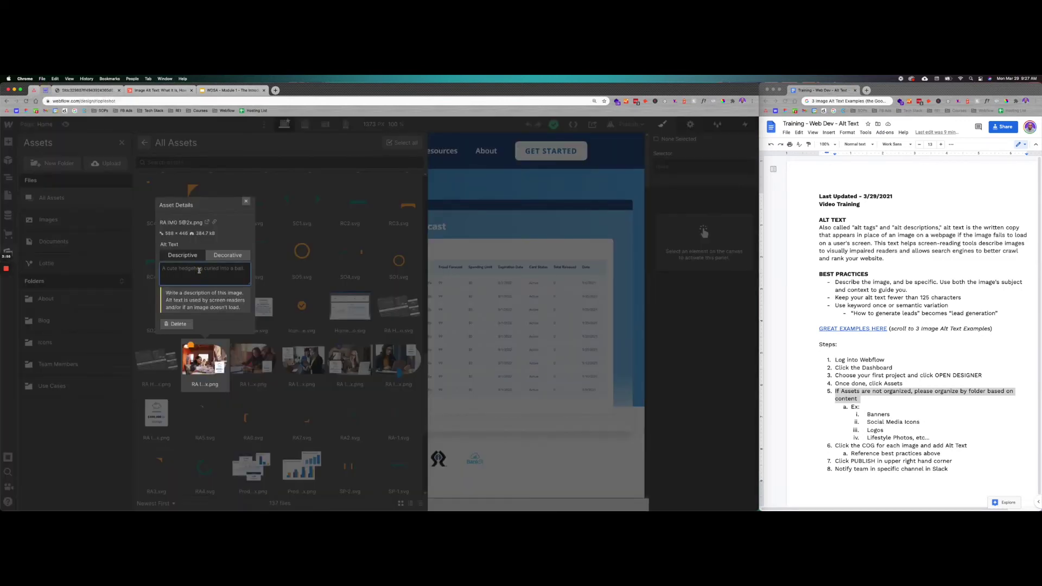
text(A young)
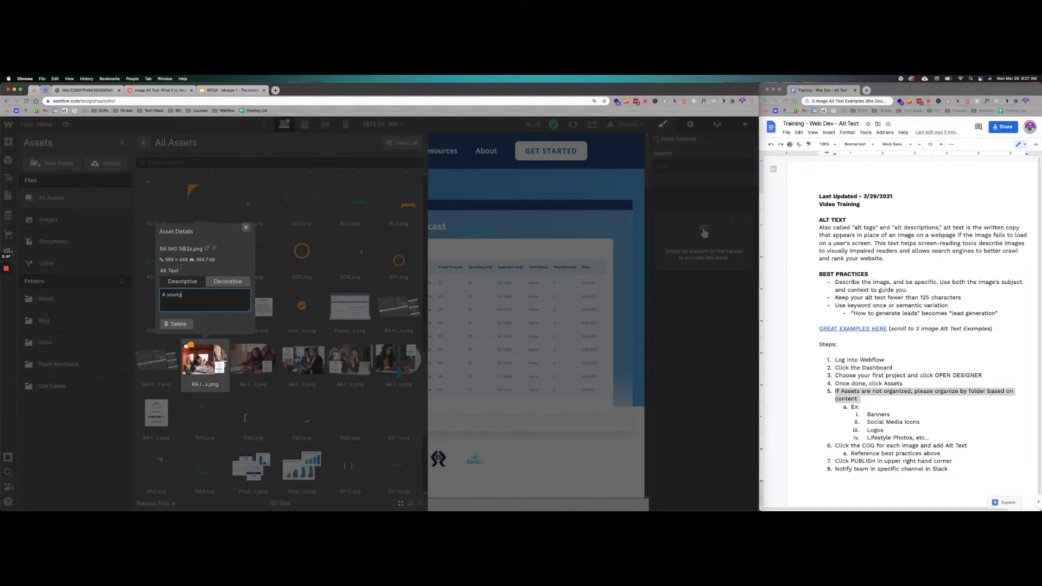
text( woman, siting at her desk looking at paperwork and smiling)
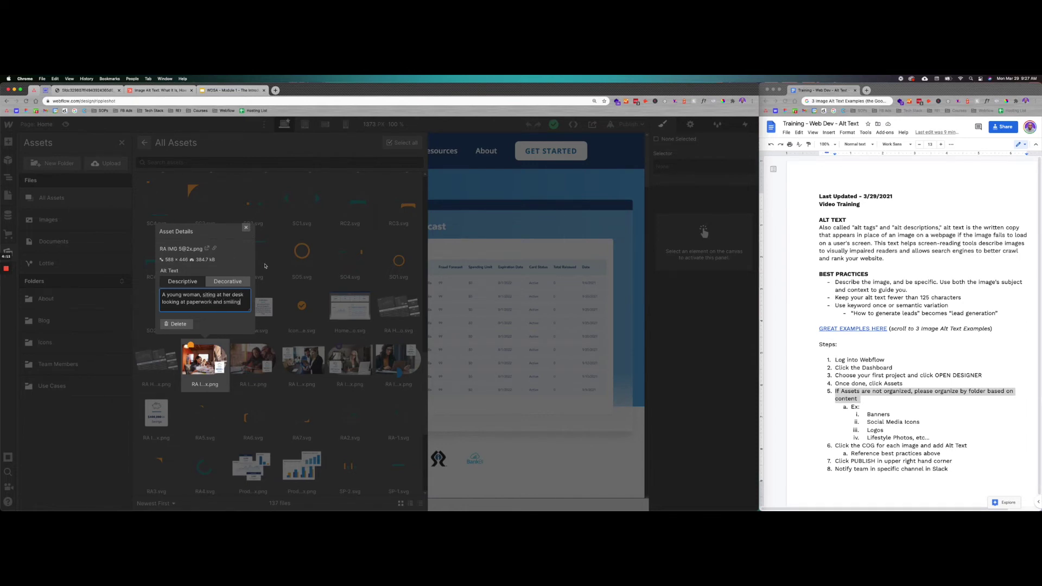
click(268, 264)
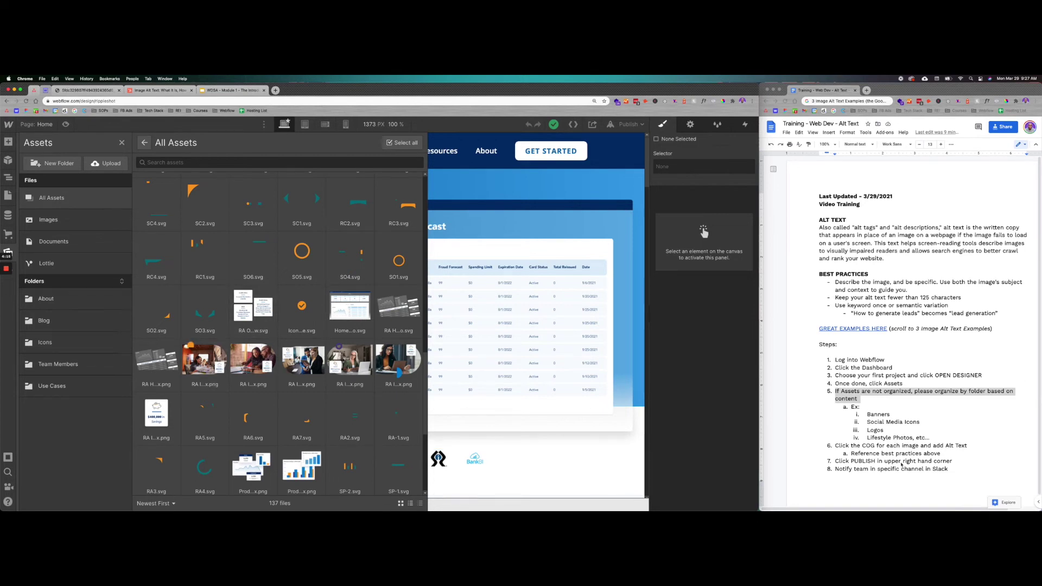
click(7, 194)
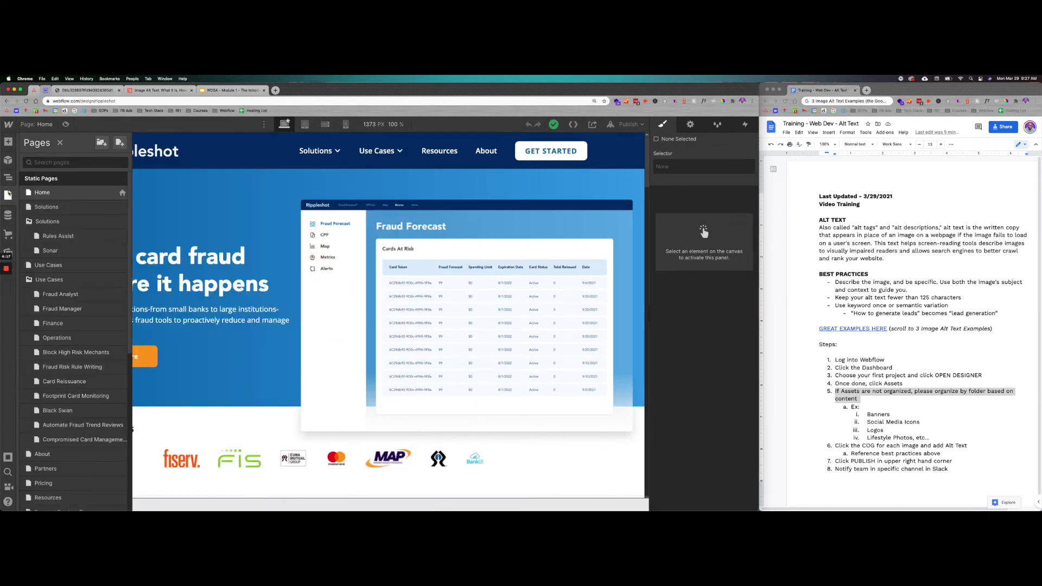
click(625, 124)
click(588, 256)
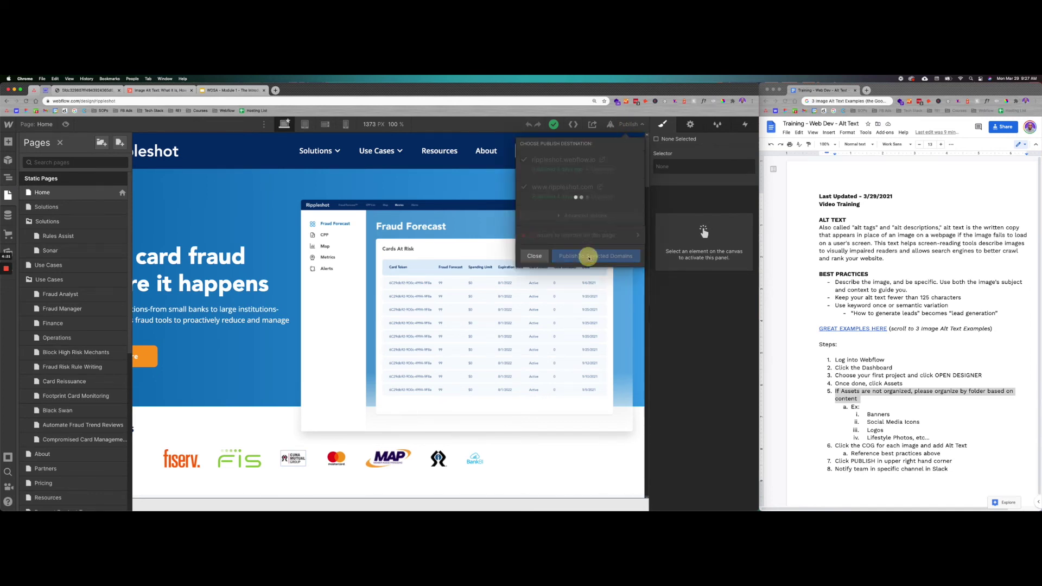